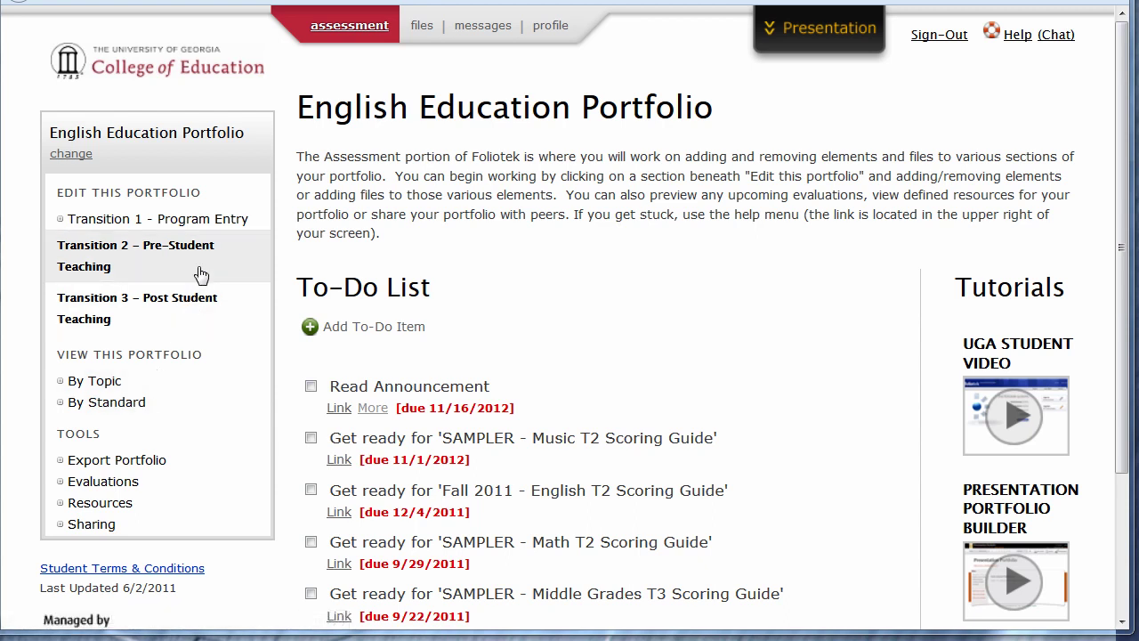
Step: Open Transition 3's GA Framework Domains (Summative) › 3. Learning Environments artifact and start adding a file
click(131, 318)
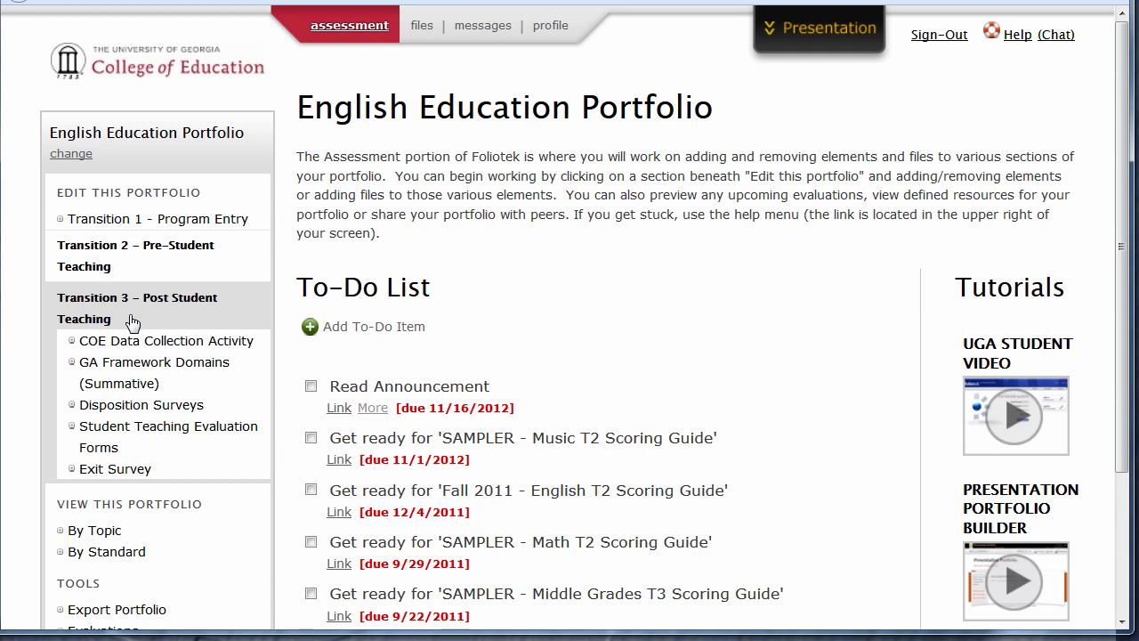
click(135, 384)
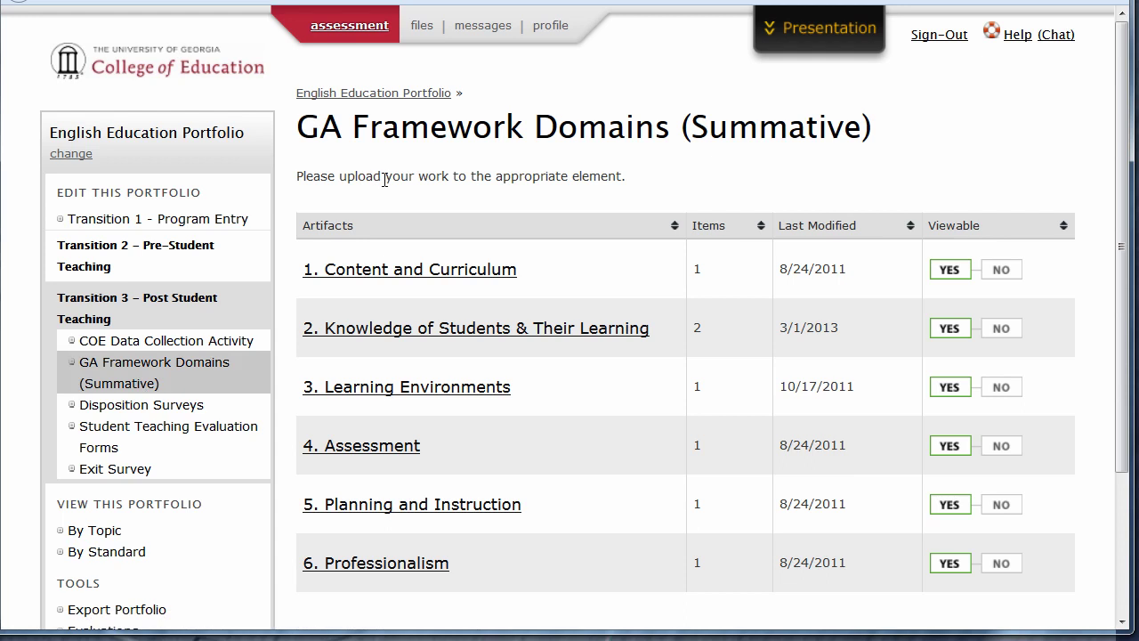
click(422, 388)
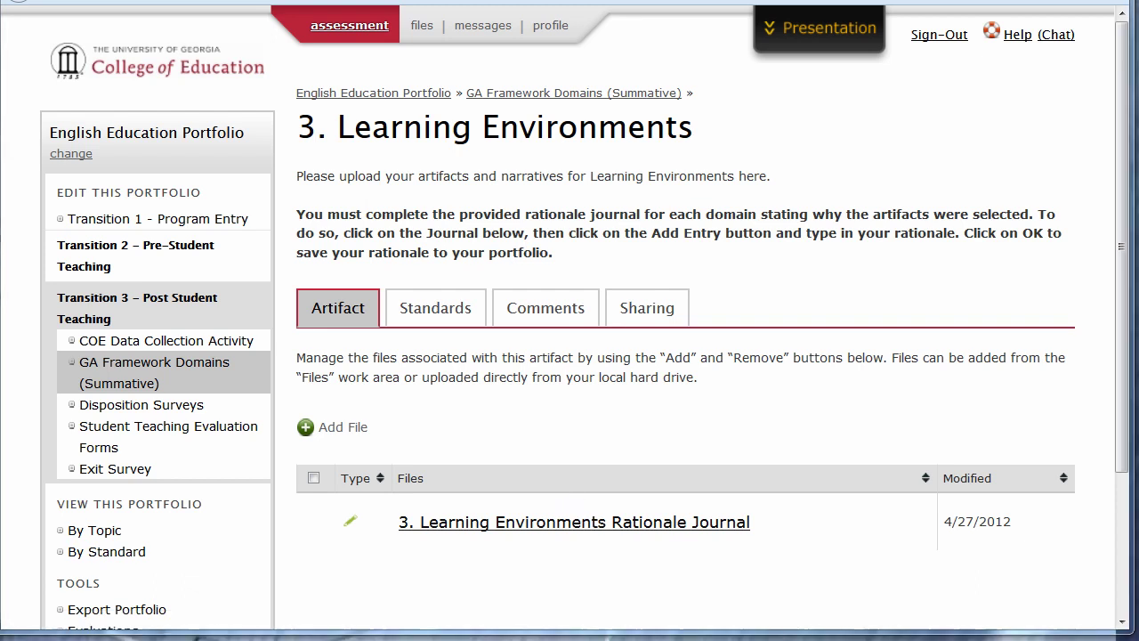
drag(557, 253, 308, 178)
click(538, 431)
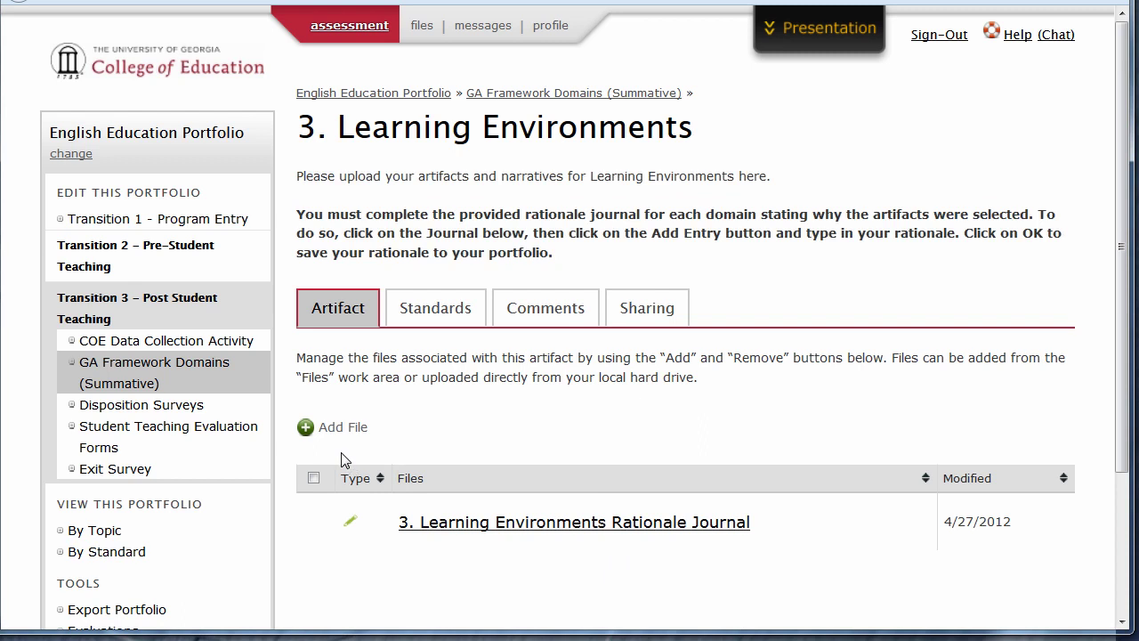
click(337, 428)
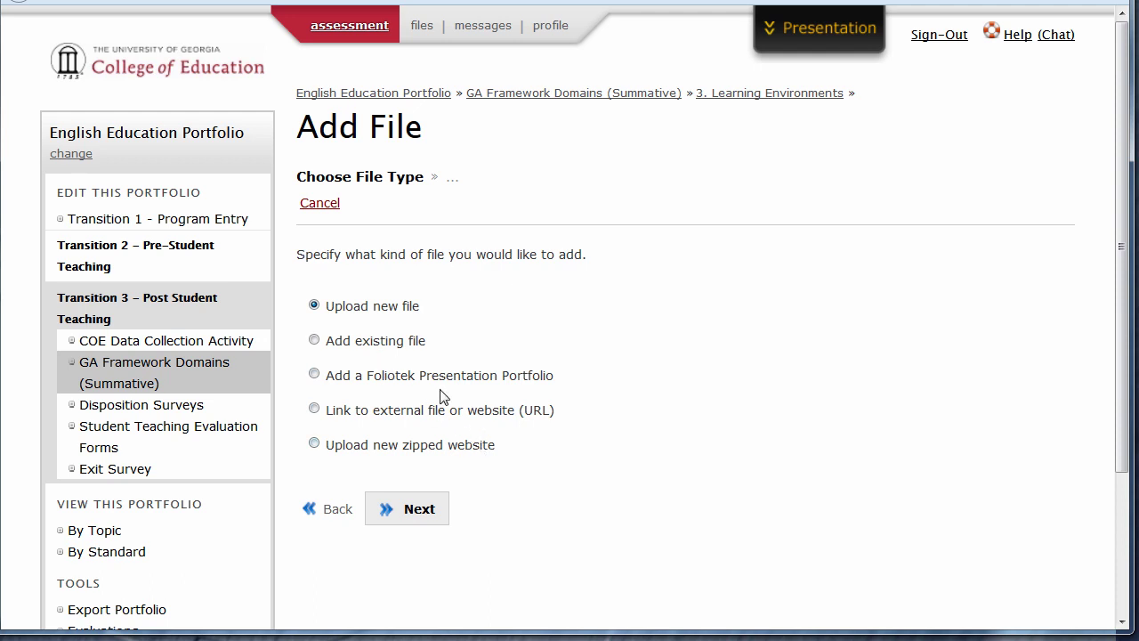
Step: Upload Africa Map Worksheet 1.doc from the computer as a new file
click(410, 509)
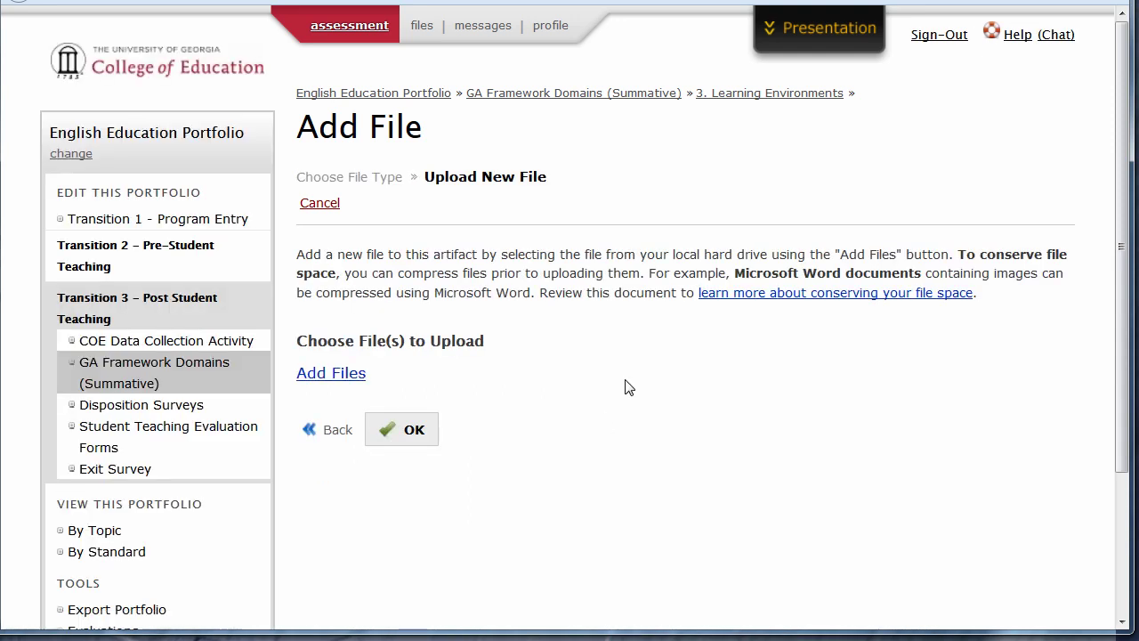
click(338, 378)
double_click(199, 47)
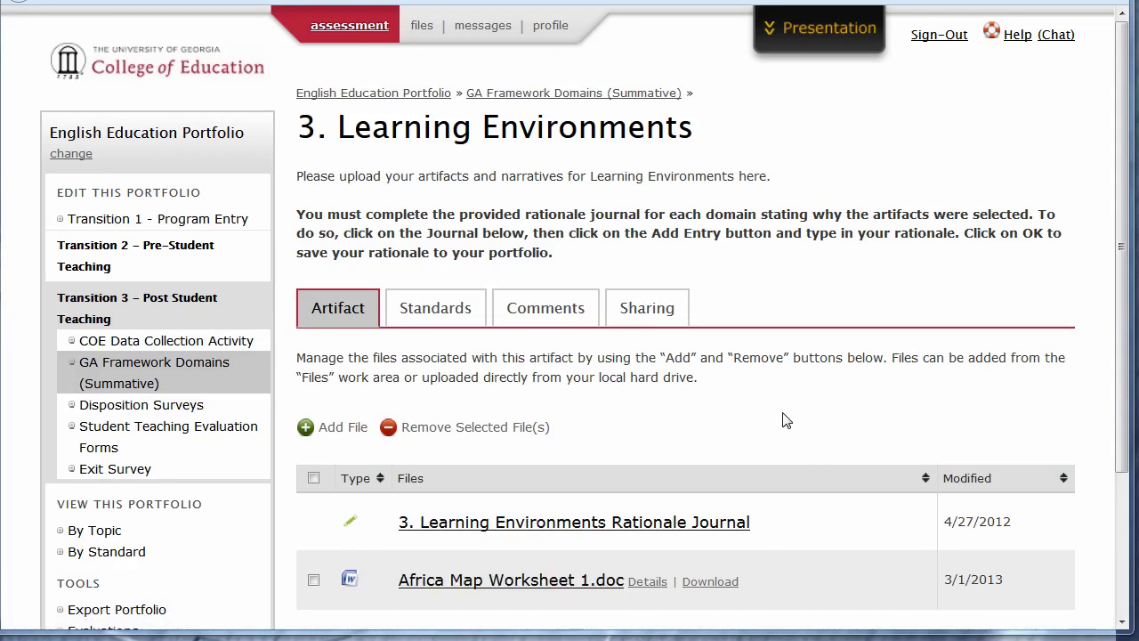
Step: Read the Domain 3 standard description, then open the Learning Environments Rationale Journal
click(550, 428)
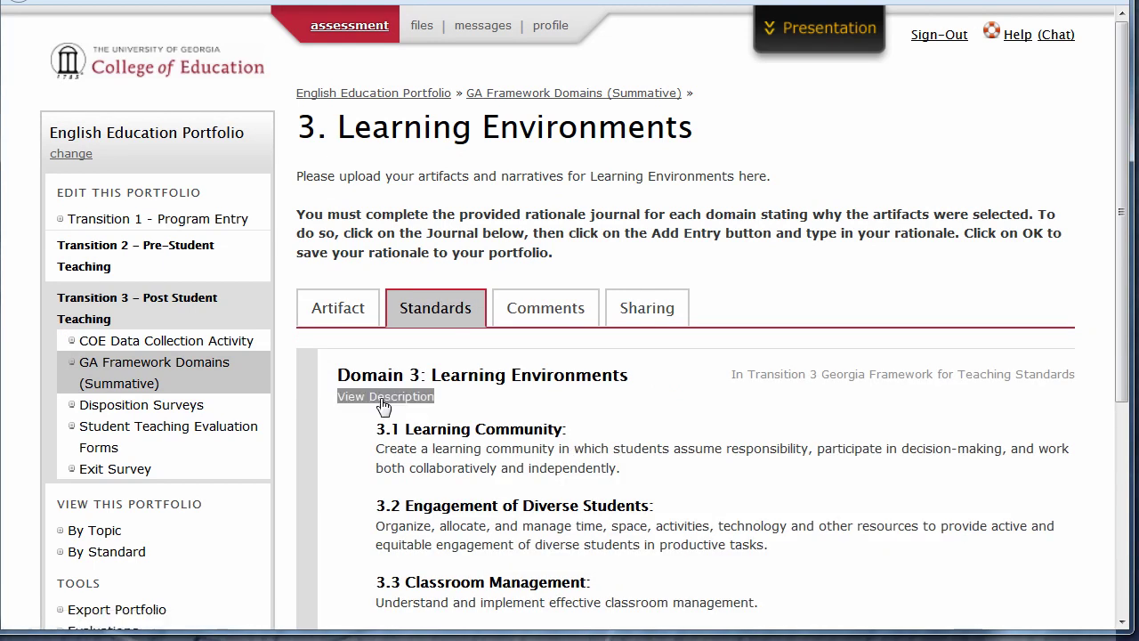
click(383, 397)
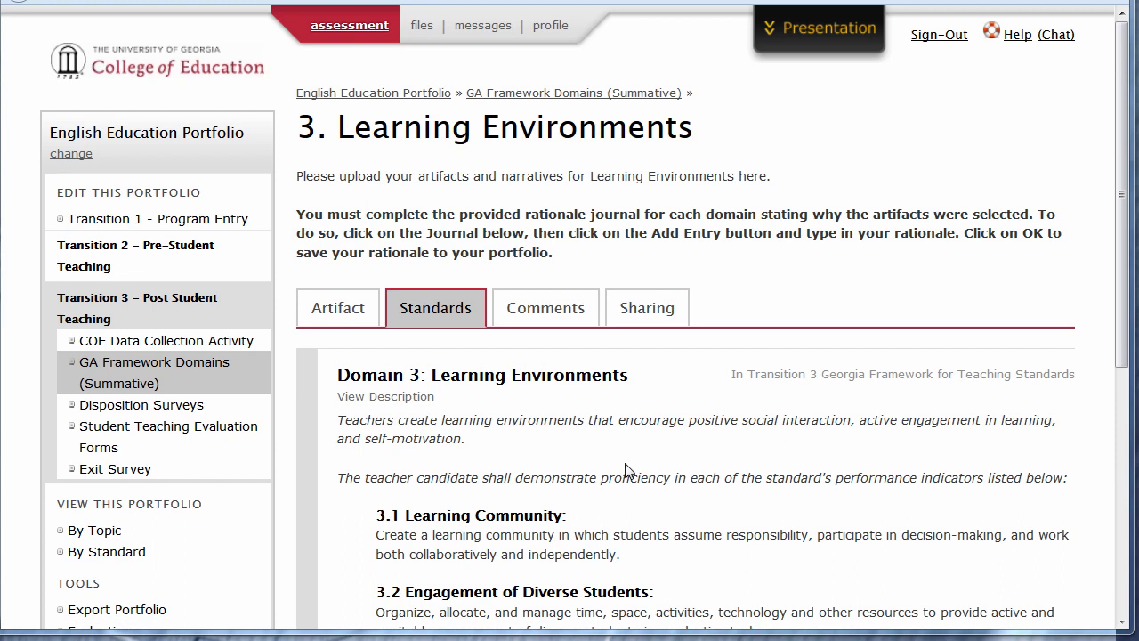
click(340, 311)
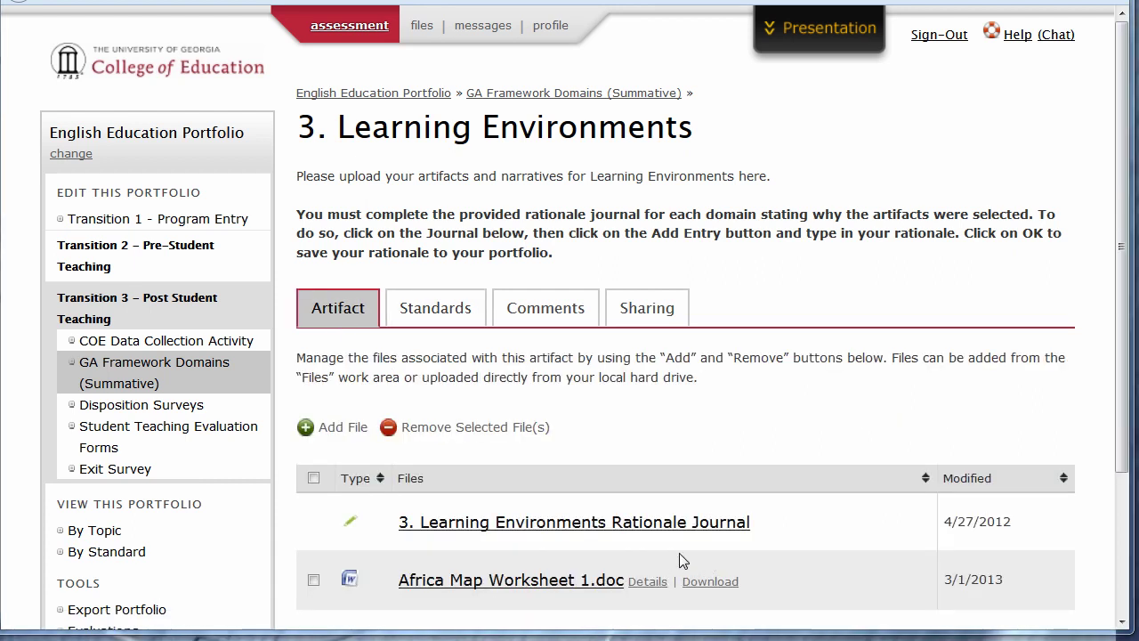
click(598, 525)
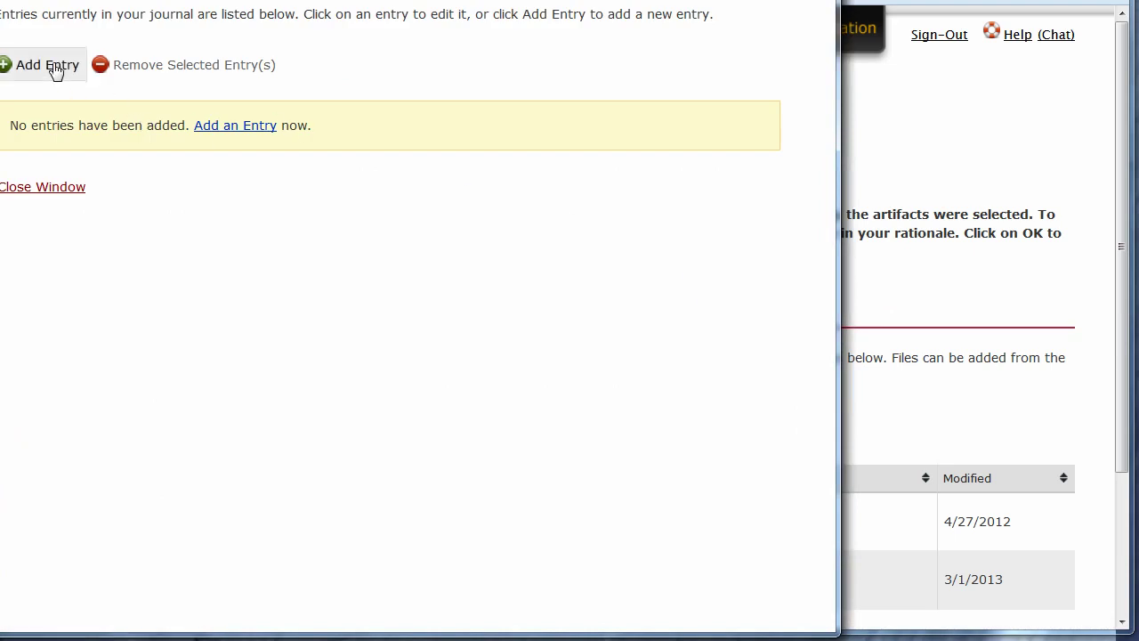
Step: Save a 'New Entry' journal entry reading 'I chose this artifact because', then close the journal
click(49, 65)
click(204, 21)
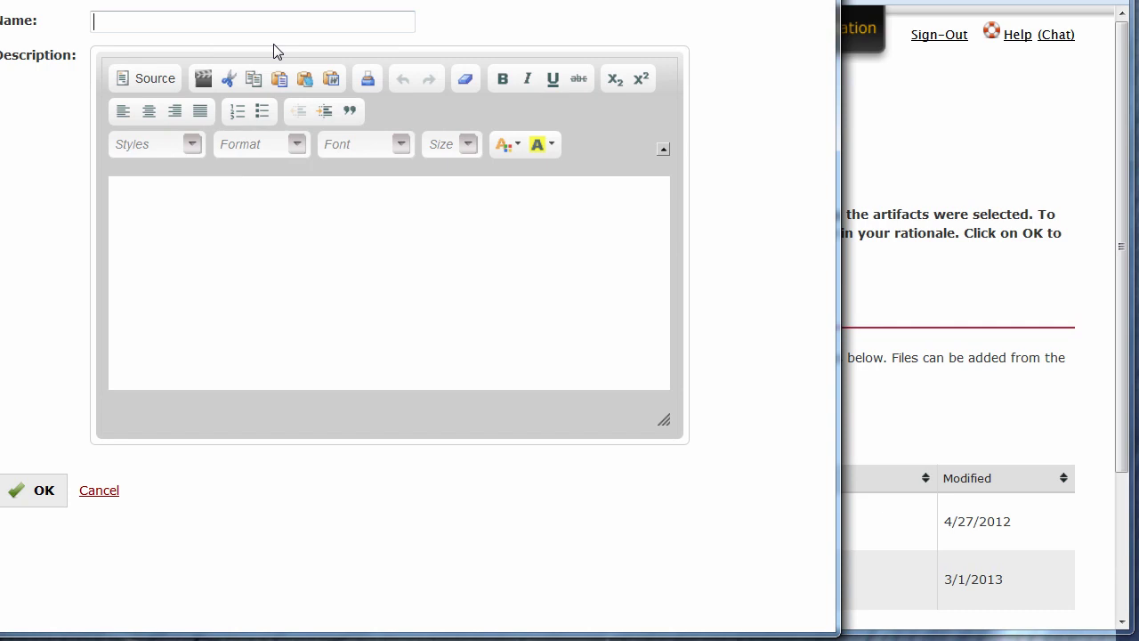
text(New Entry)
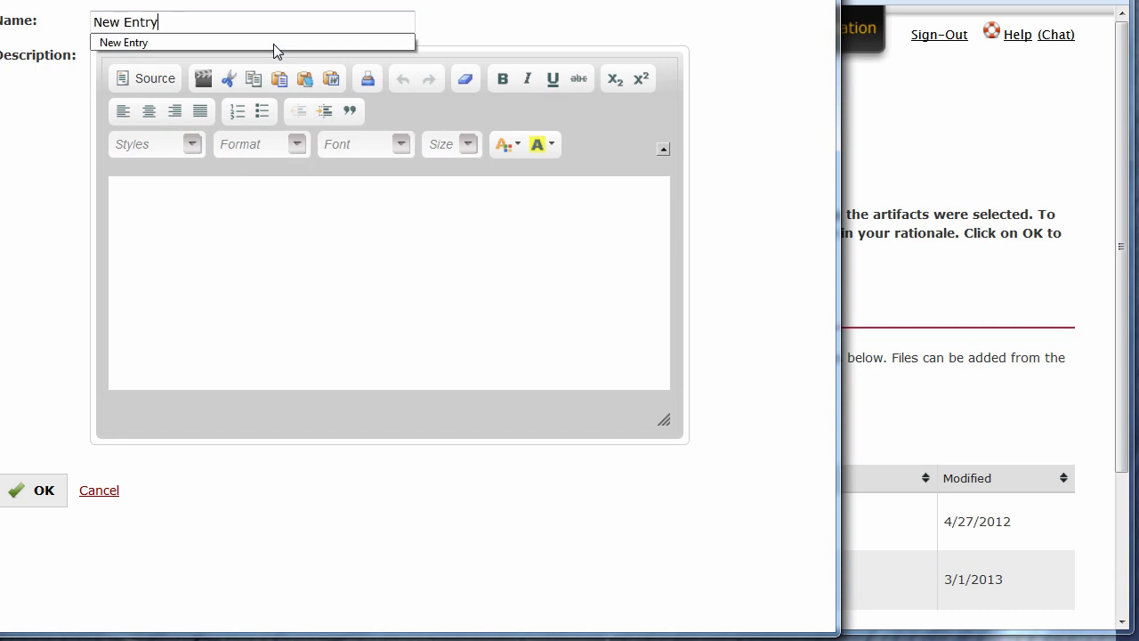
key(Tab)
text(I chose this )
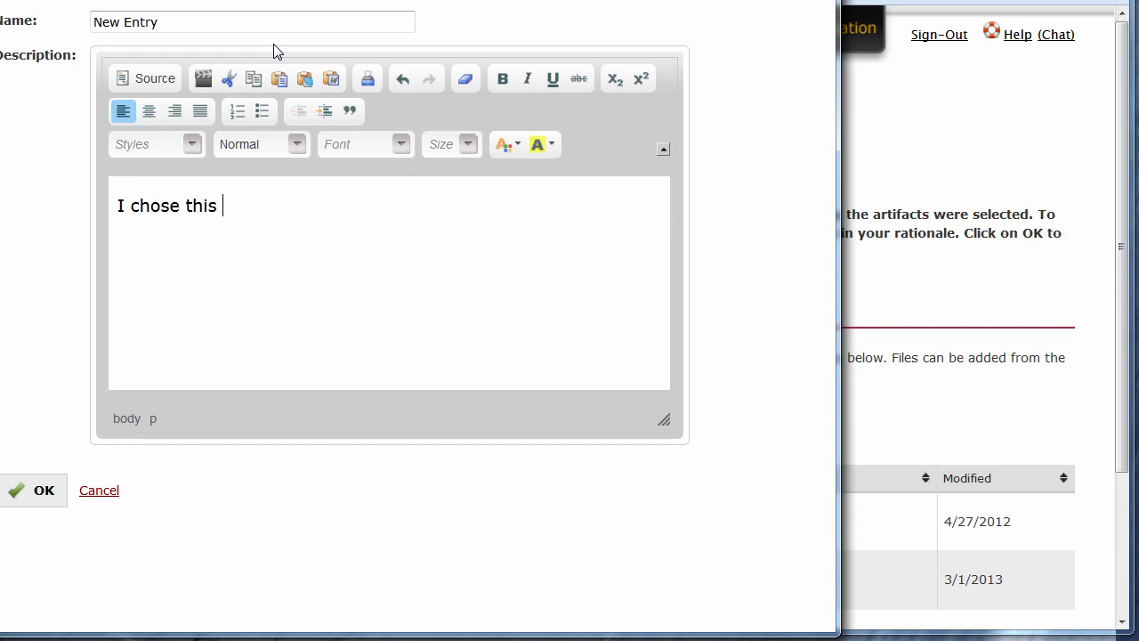
text(artifact because...)
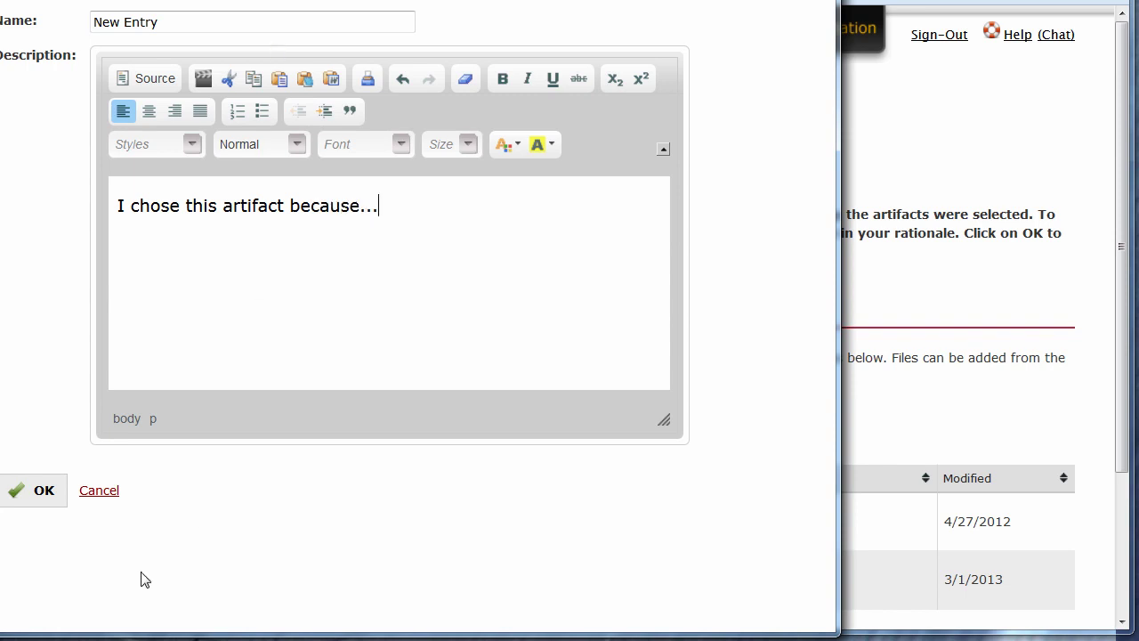
click(42, 498)
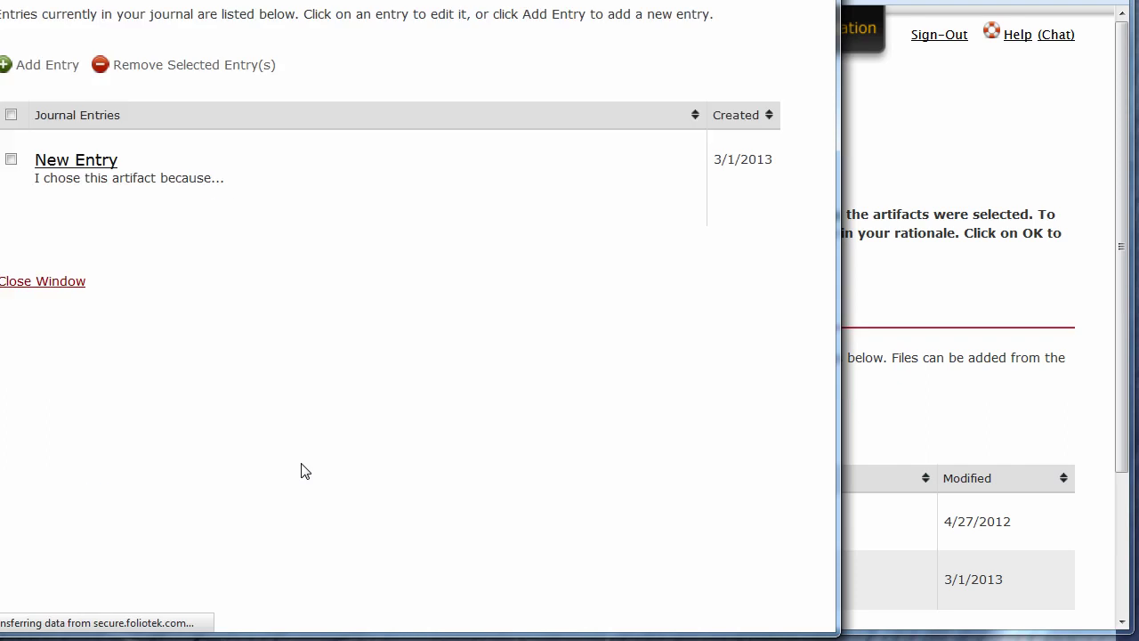
click(43, 281)
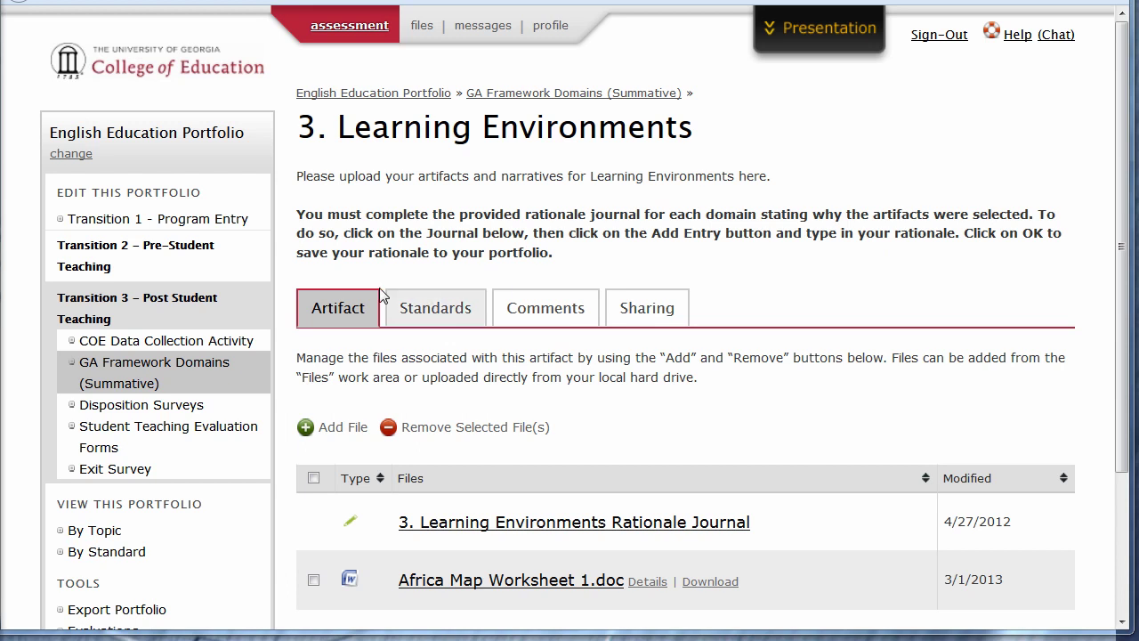
Step: Go back and open Disposition Surveys under Transition 2 – Pre-Student Teaching
key(alt+Left)
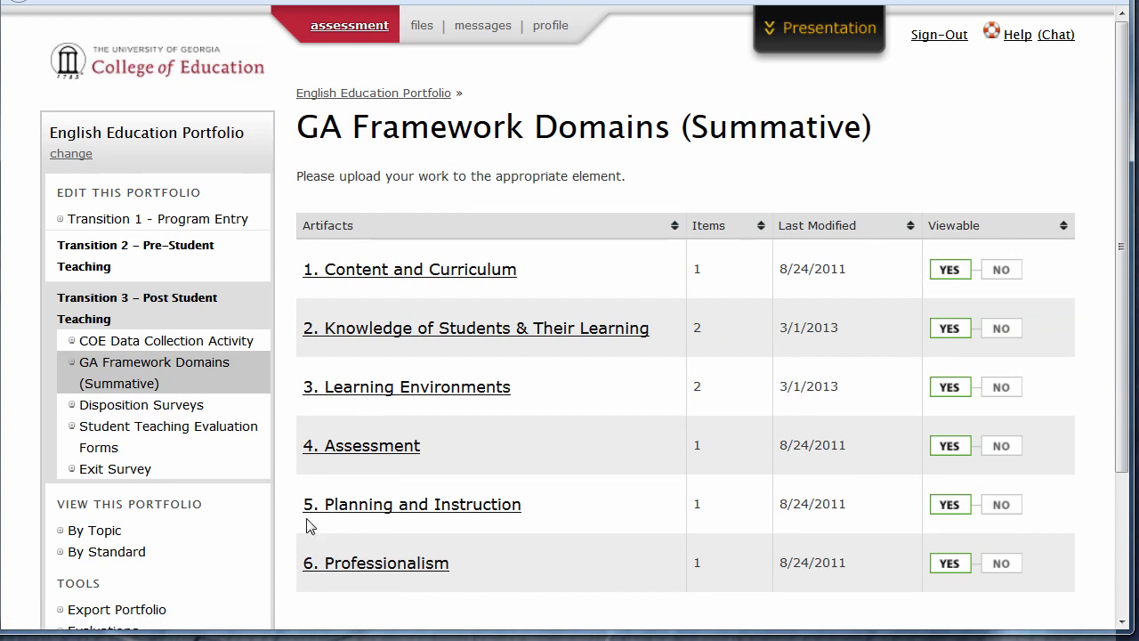
click(94, 269)
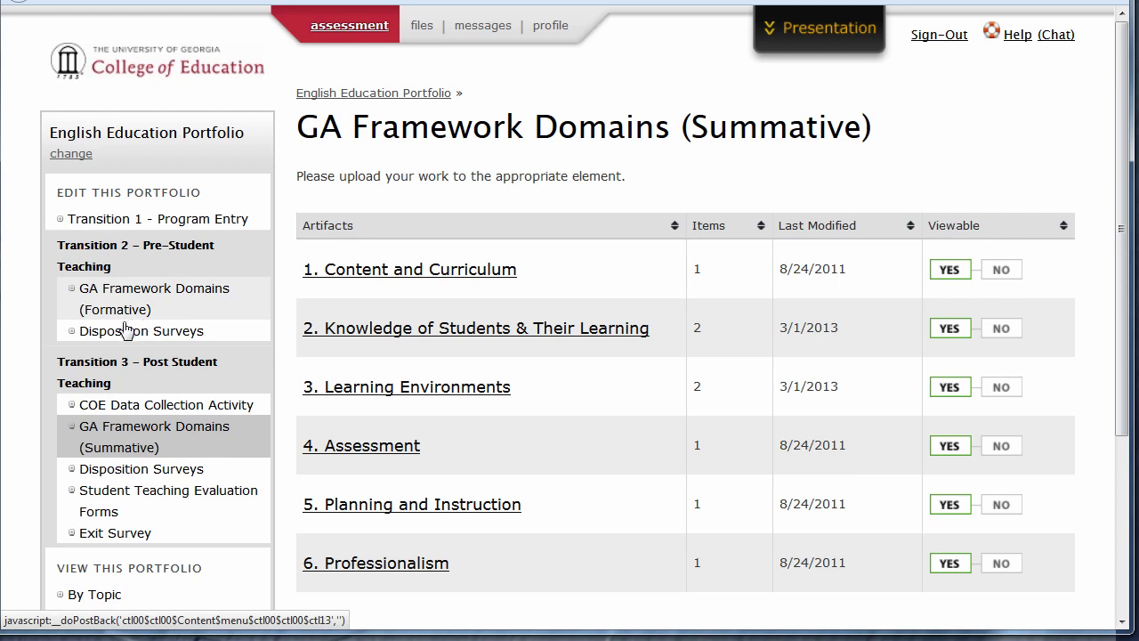
click(126, 335)
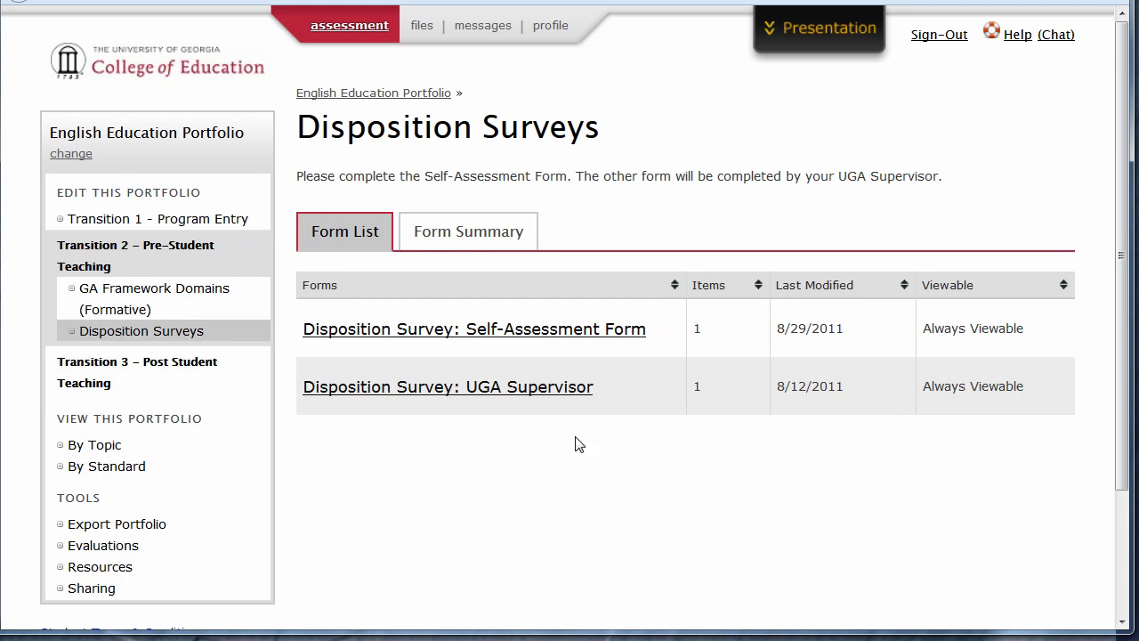
Step: View the locked ENG T2 UGA Supervisor disposition survey, close it, and reload the forms list
click(535, 392)
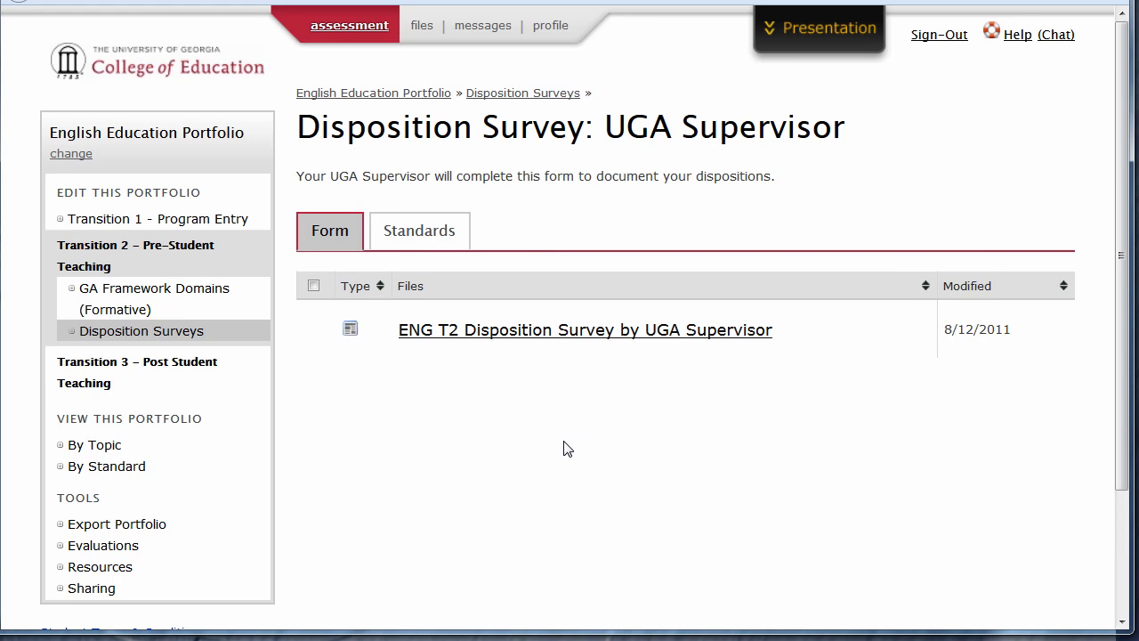
click(604, 339)
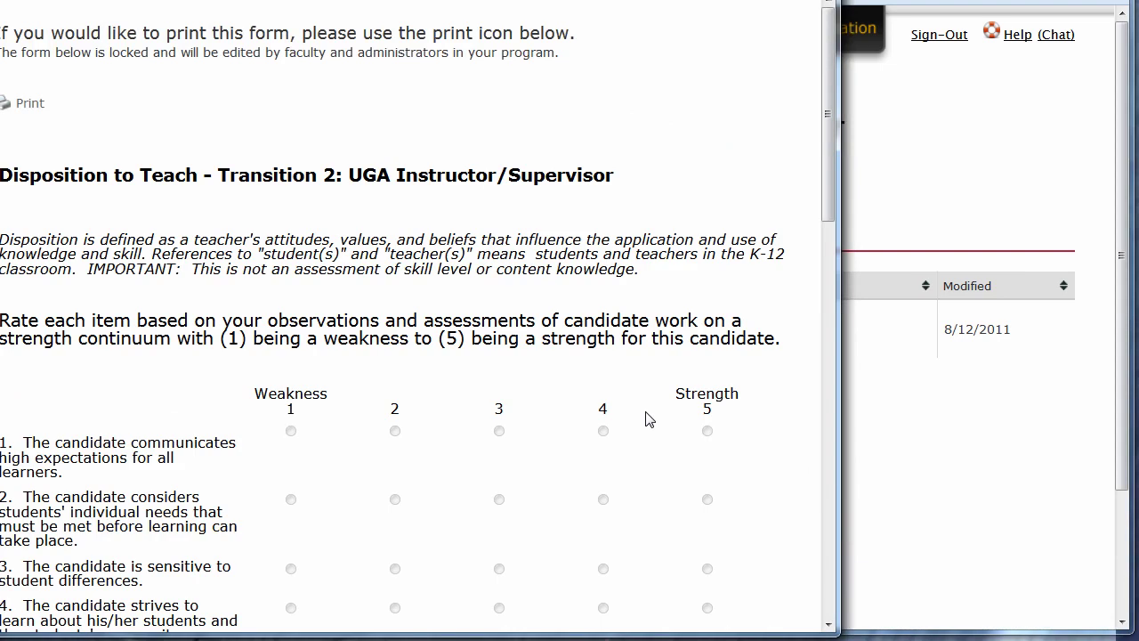
scroll(542, 330, down, 10)
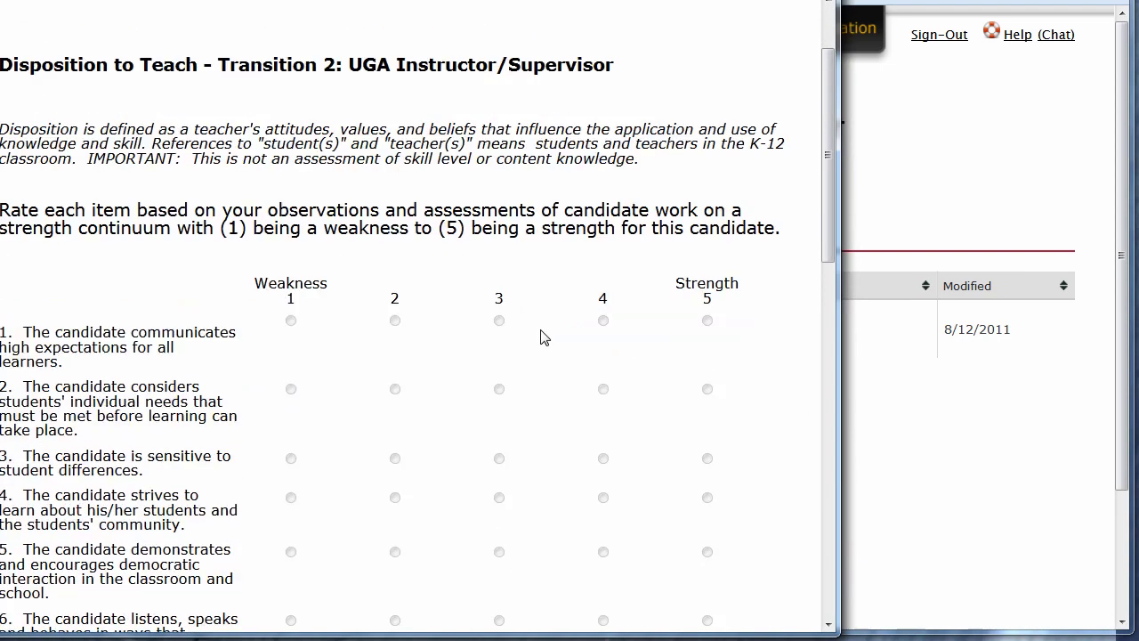
scroll(542, 334, up, 10)
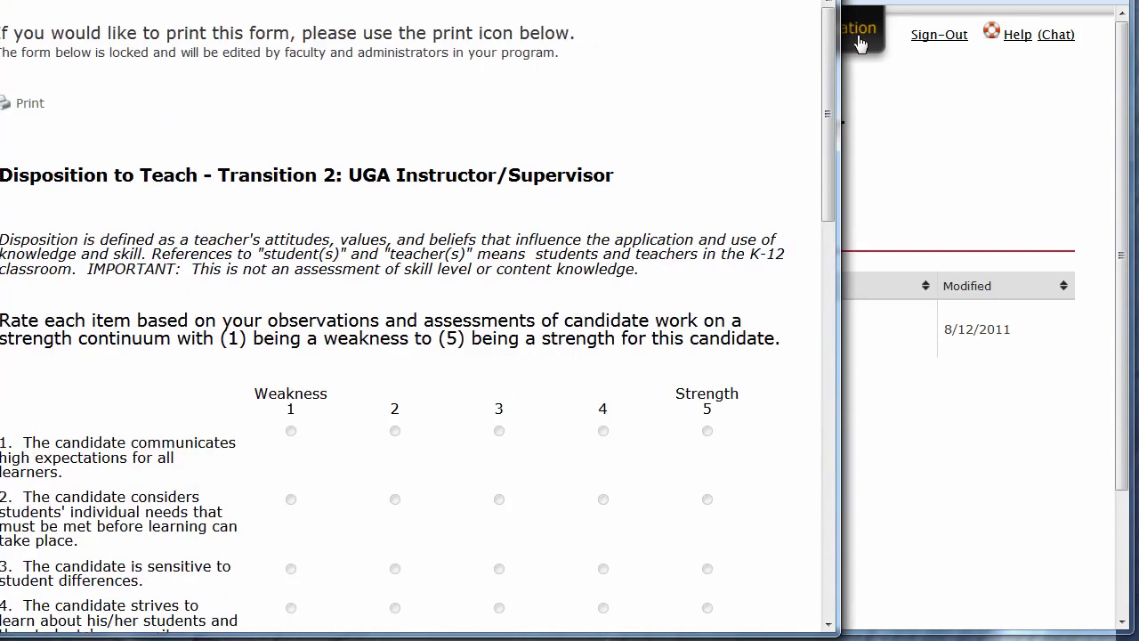
click(842, 121)
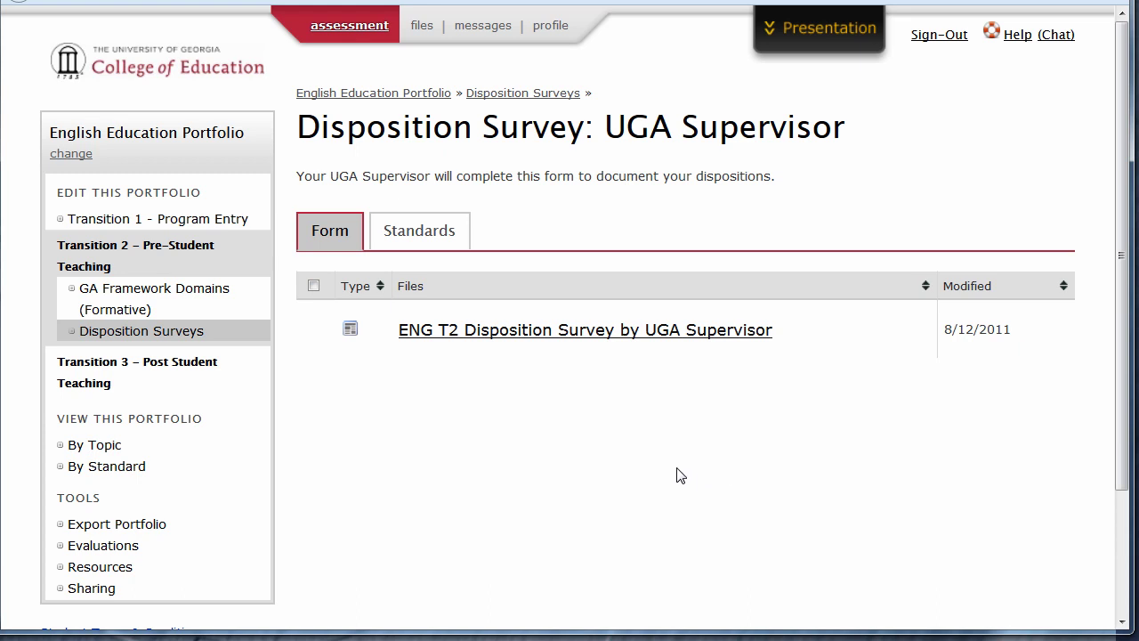
click(153, 341)
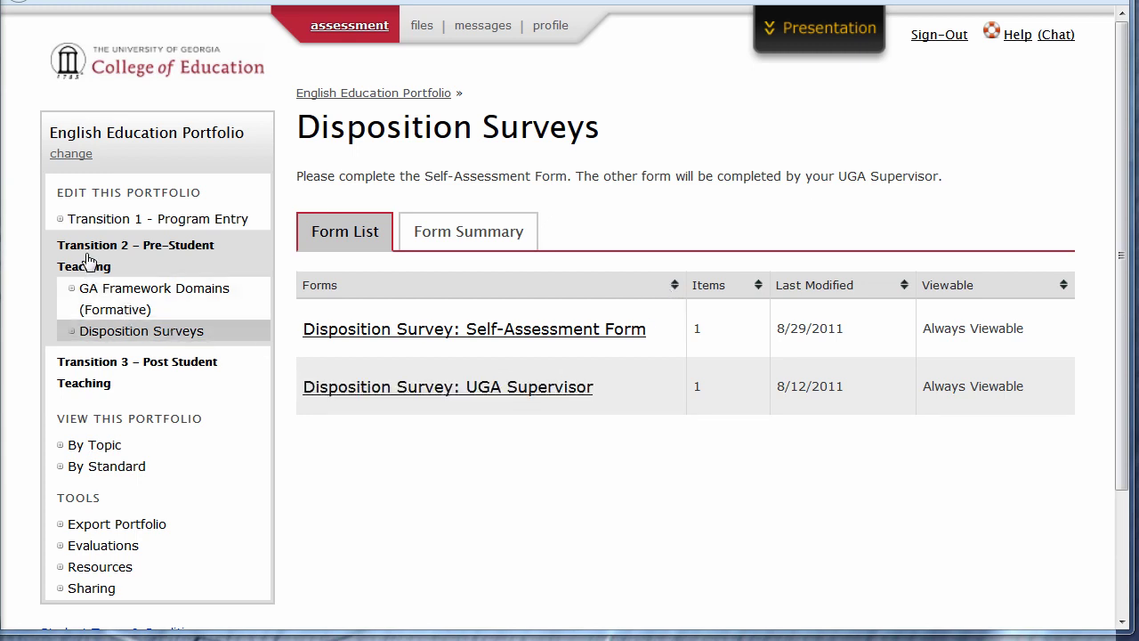
click(122, 331)
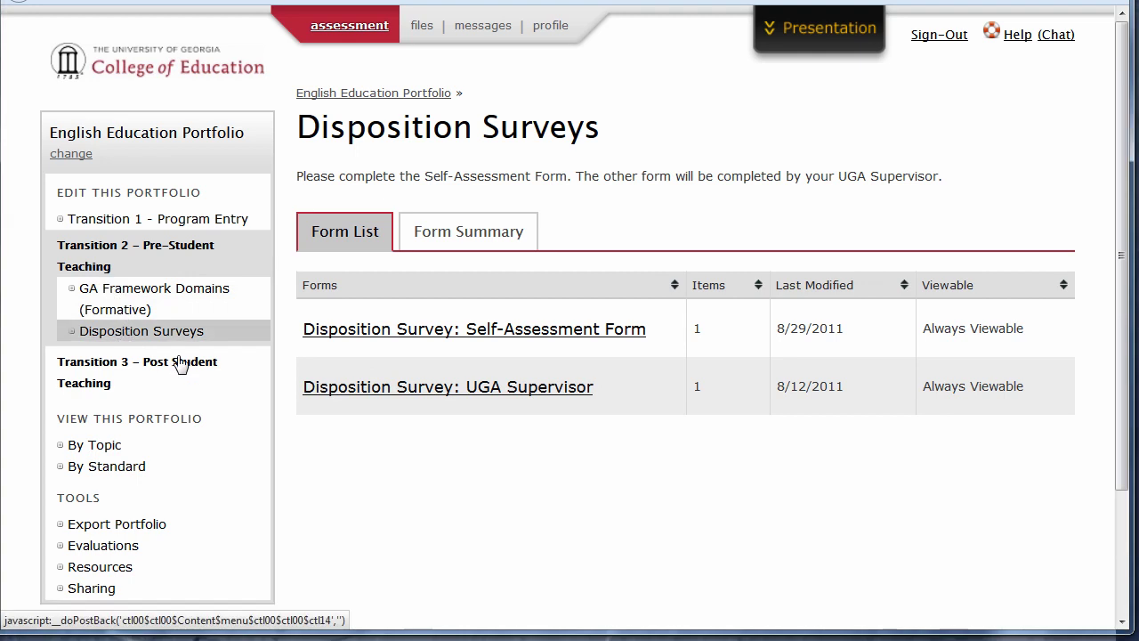
Step: Open the Disposition Survey Self-Assessment Form for editing
click(496, 331)
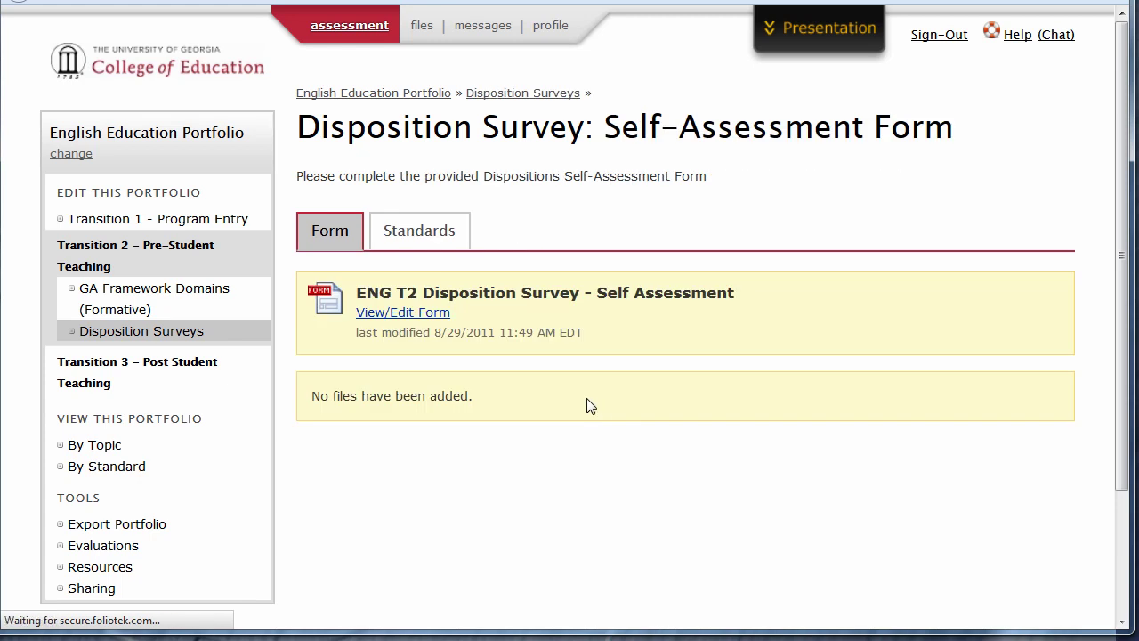
click(399, 318)
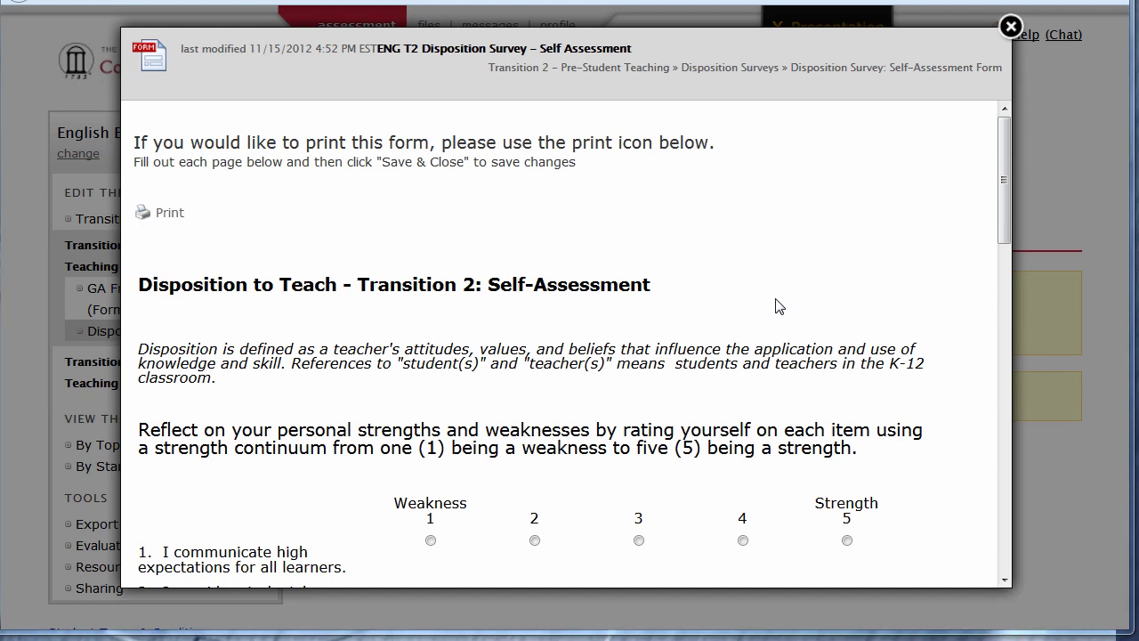
scroll(792, 356, down, 3)
Step: Rate items 1–5 as 1, 2, 3, 4 and 5, and save the self-assessment
click(431, 384)
click(533, 437)
click(638, 507)
click(742, 548)
click(847, 585)
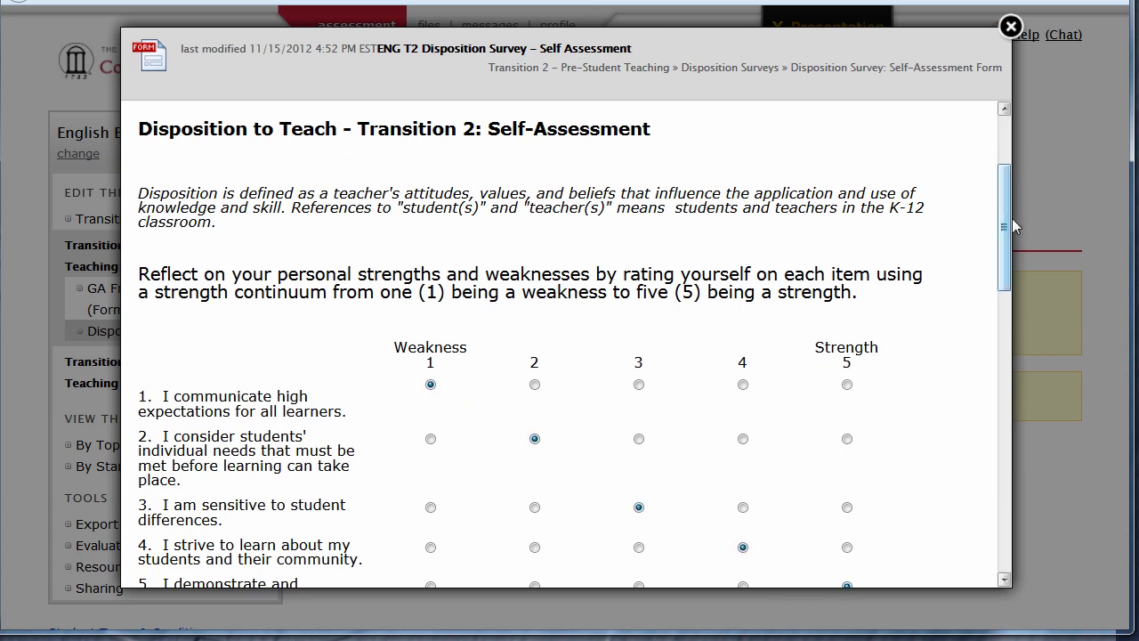
drag(1007, 218, 971, 560)
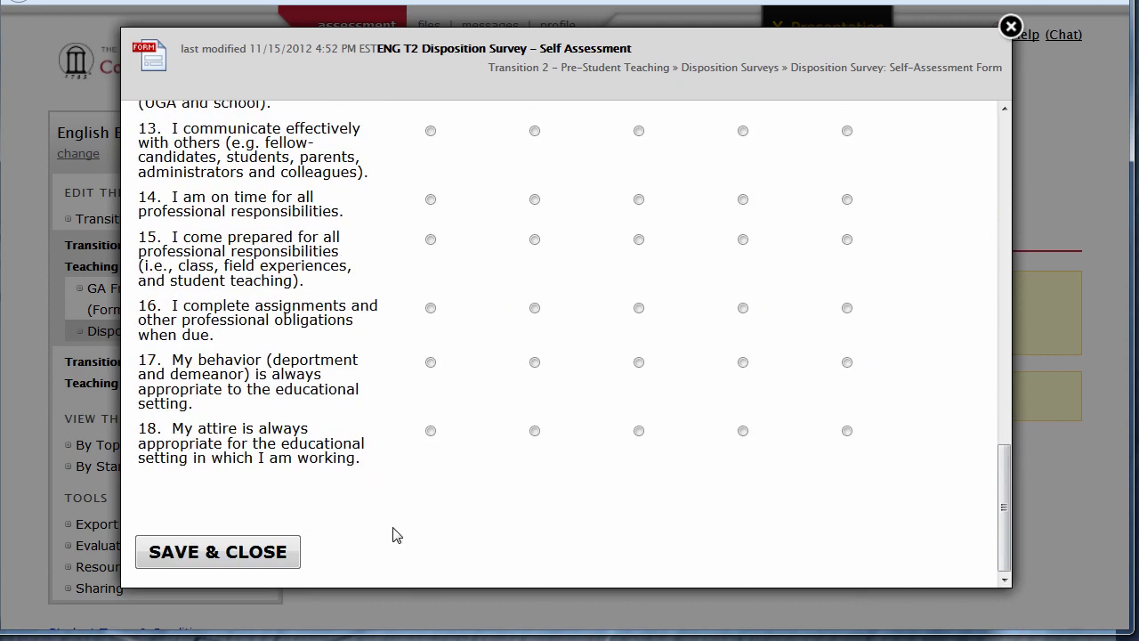
click(249, 561)
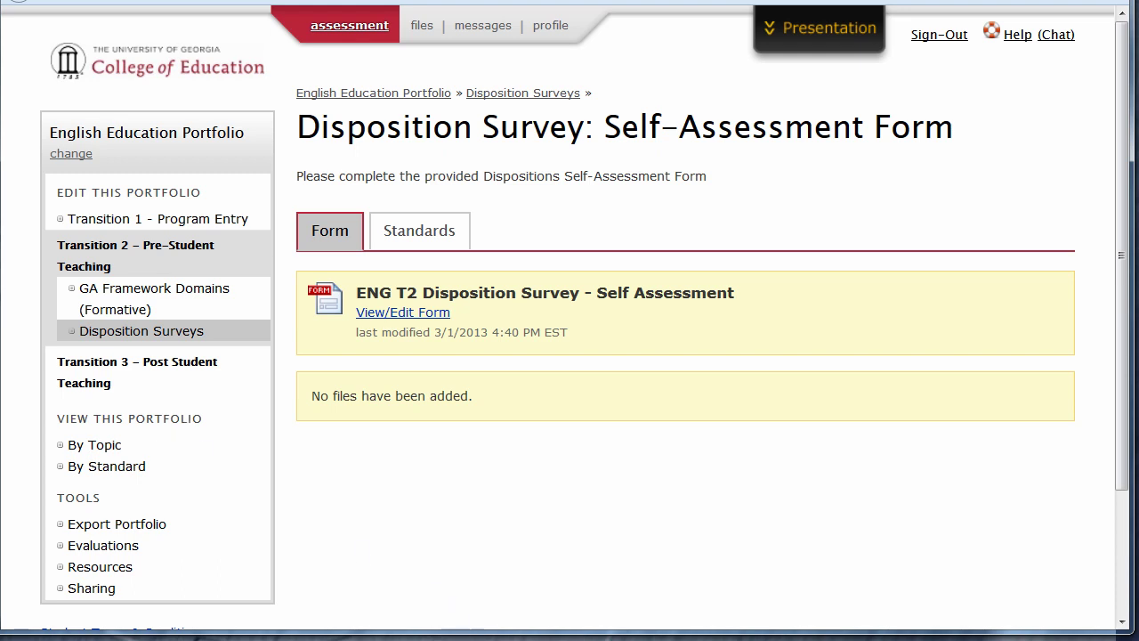
click(84, 364)
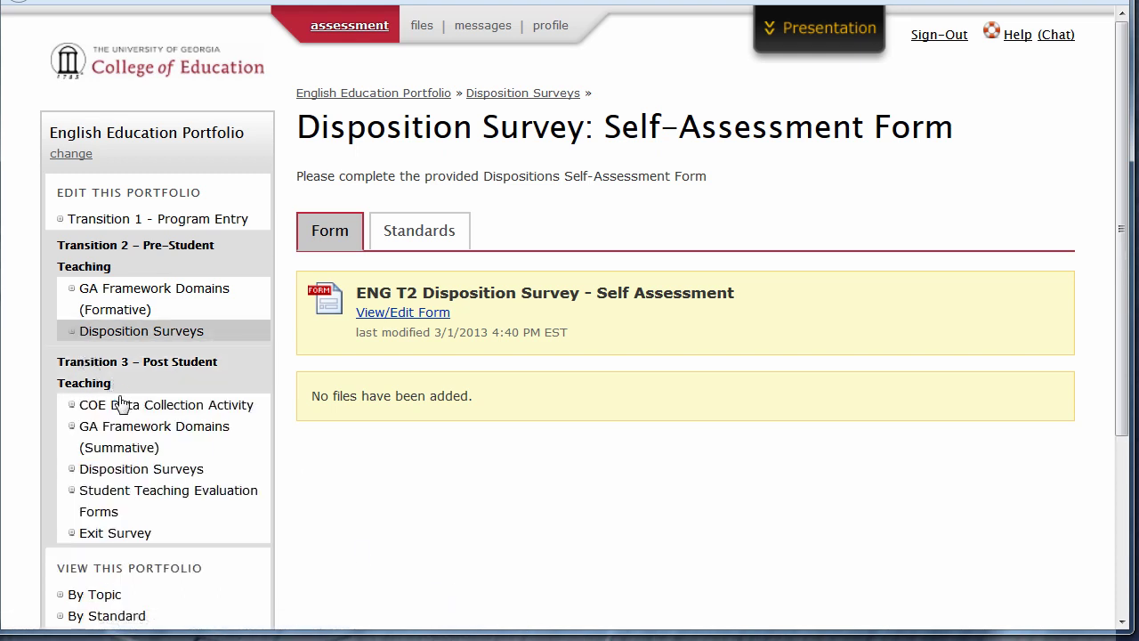
Step: Open Transition 3's Student Teaching Evaluation Forms list and scroll through it
click(259, 620)
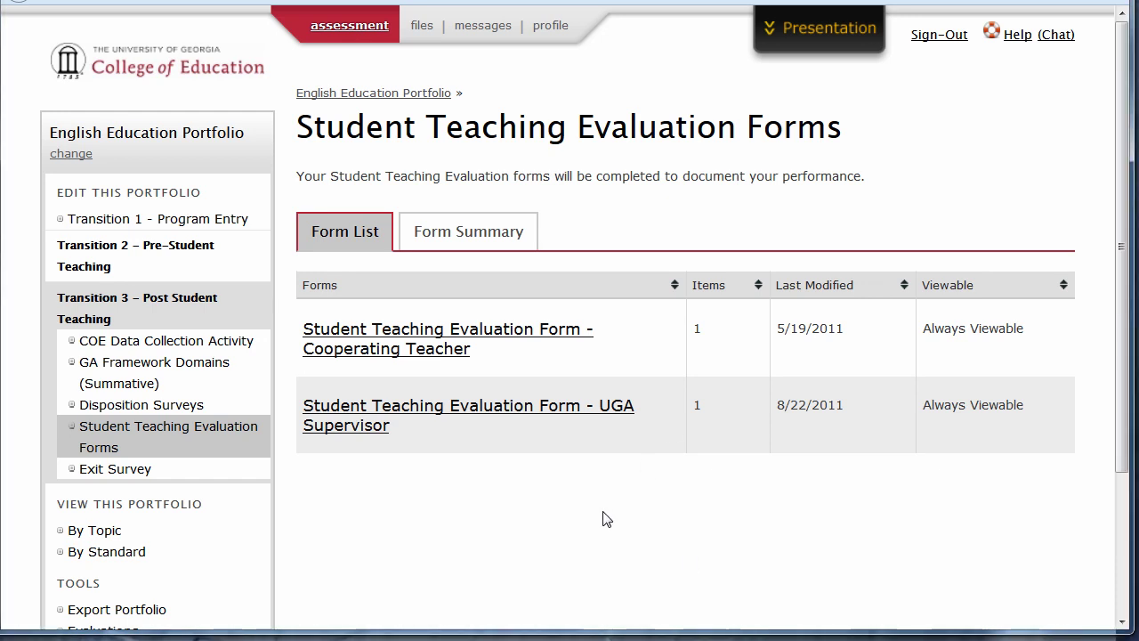
scroll(602, 516, down, 3)
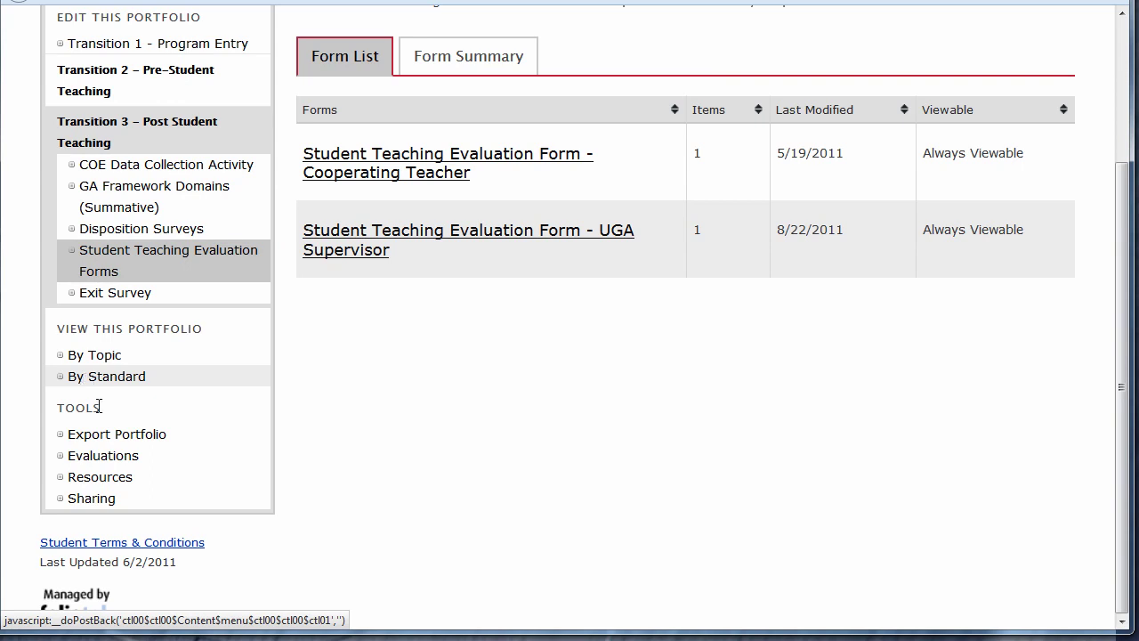
Step: Open the completed TESTER 2011 - English T3 Evaluation from the portfolio's evaluations
click(103, 463)
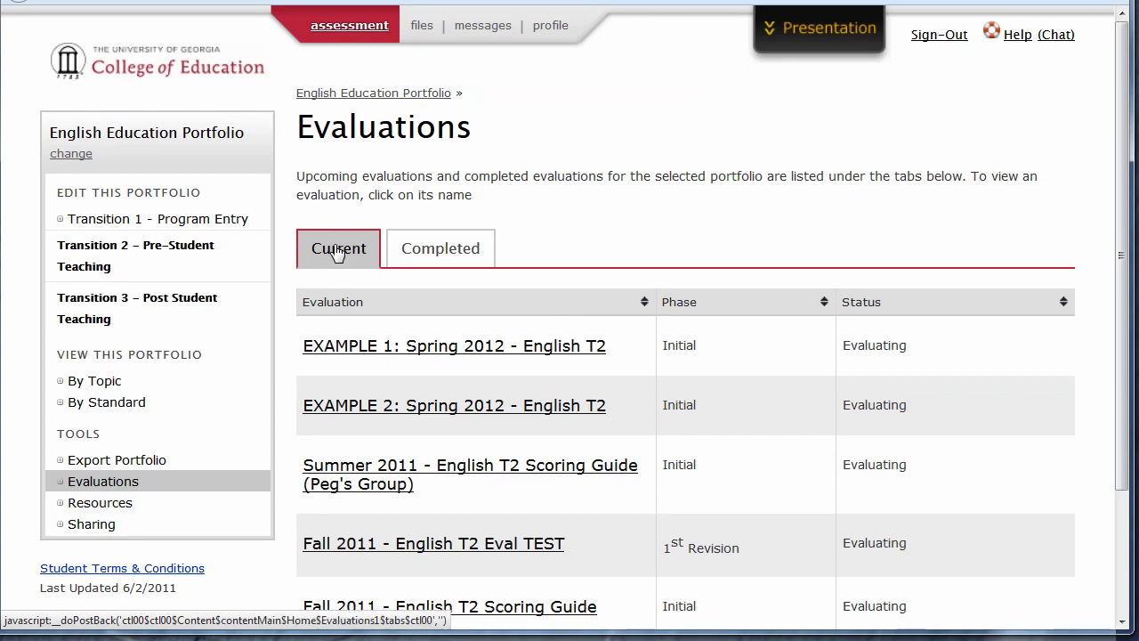
drag(917, 349, 833, 345)
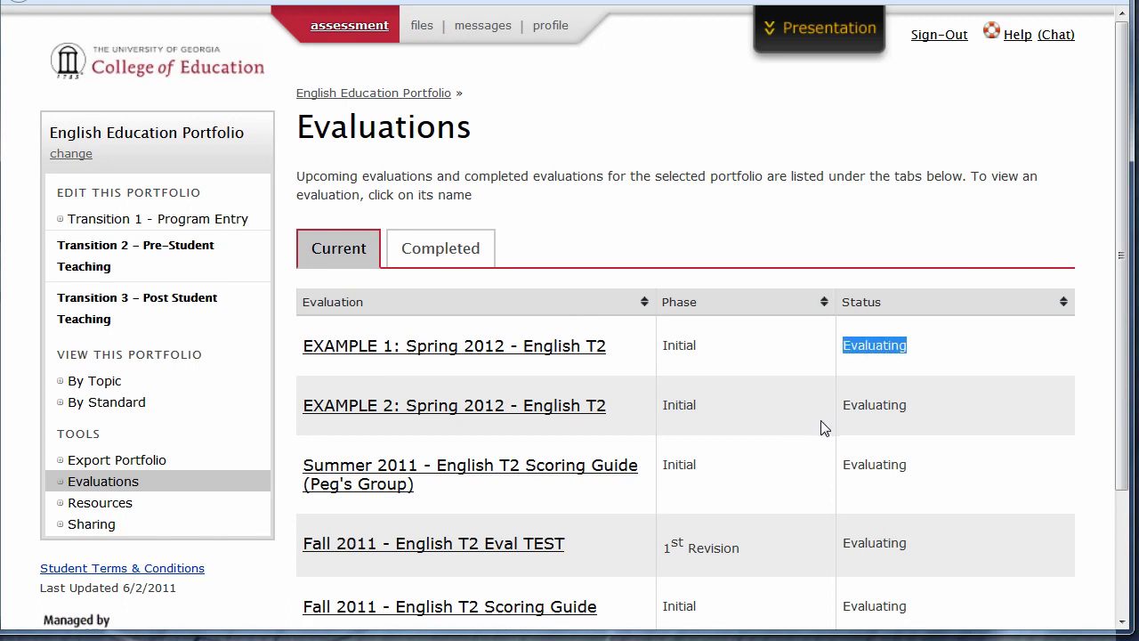
click(456, 258)
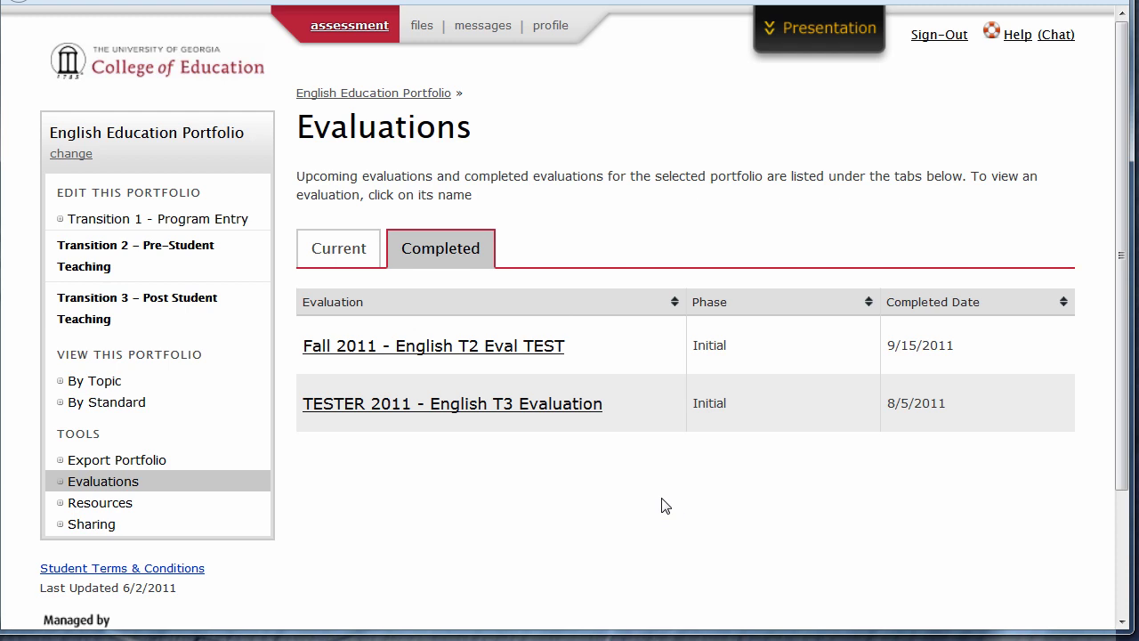
click(438, 399)
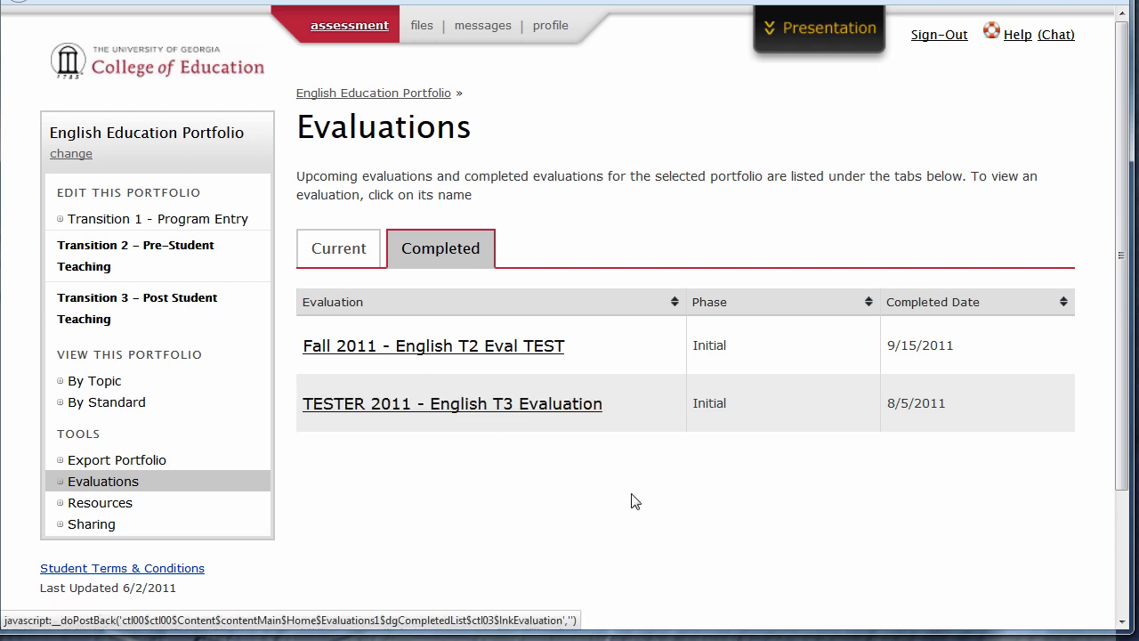
Step: Review the Content and Curriculum rubric scores, all 4 pts, then return to the top
click(437, 330)
click(437, 330)
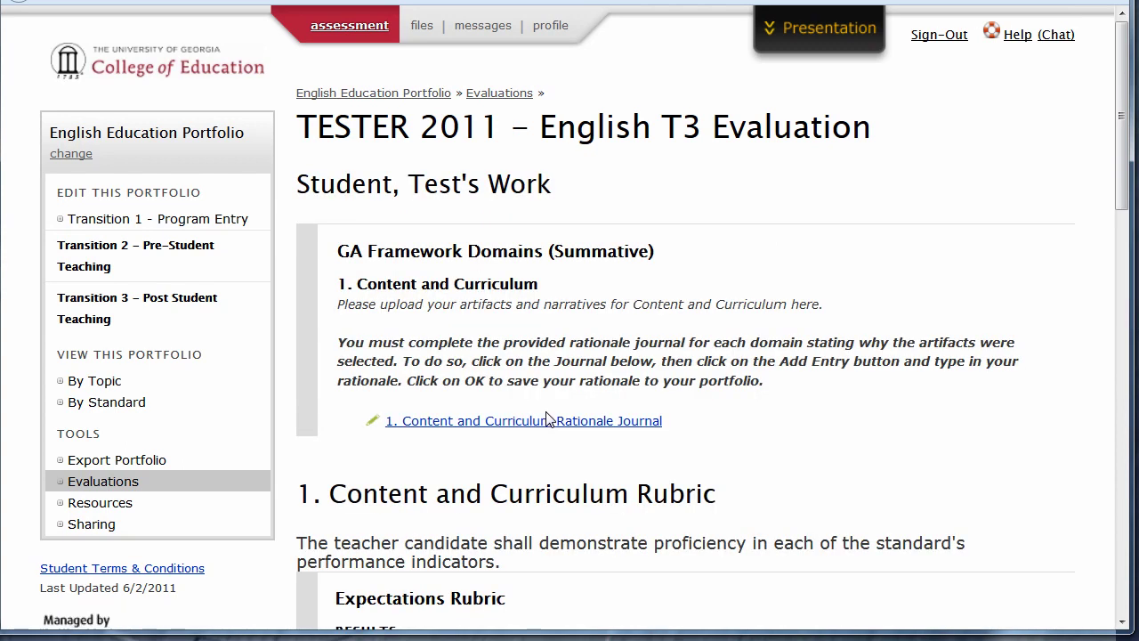
scroll(693, 435, down, 5)
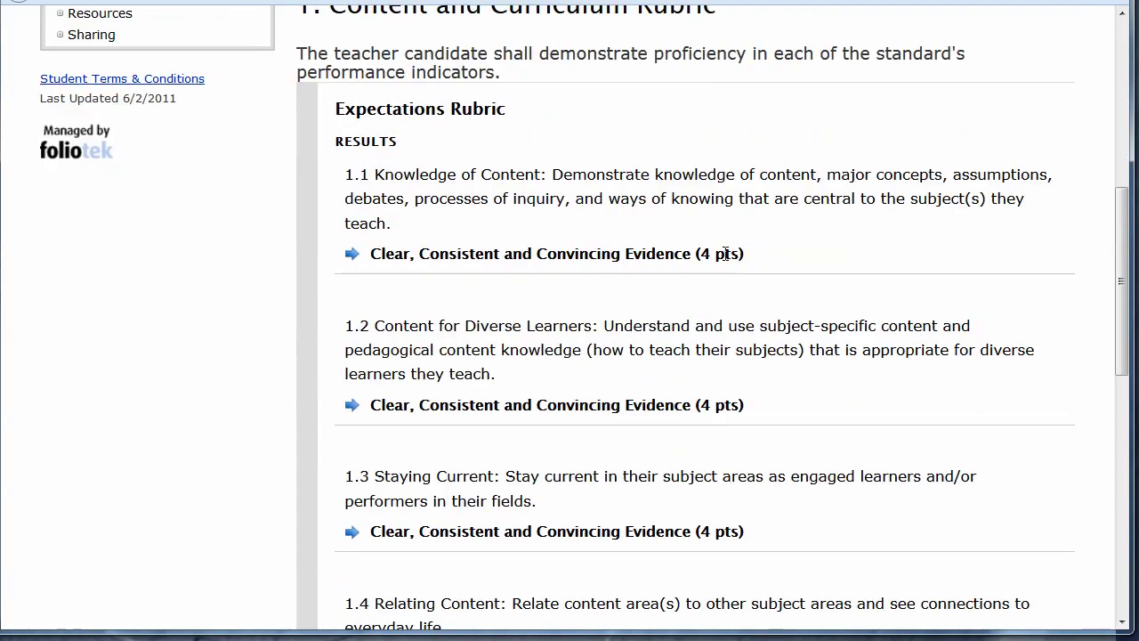
drag(726, 254, 604, 234)
scroll(676, 435, down, 7)
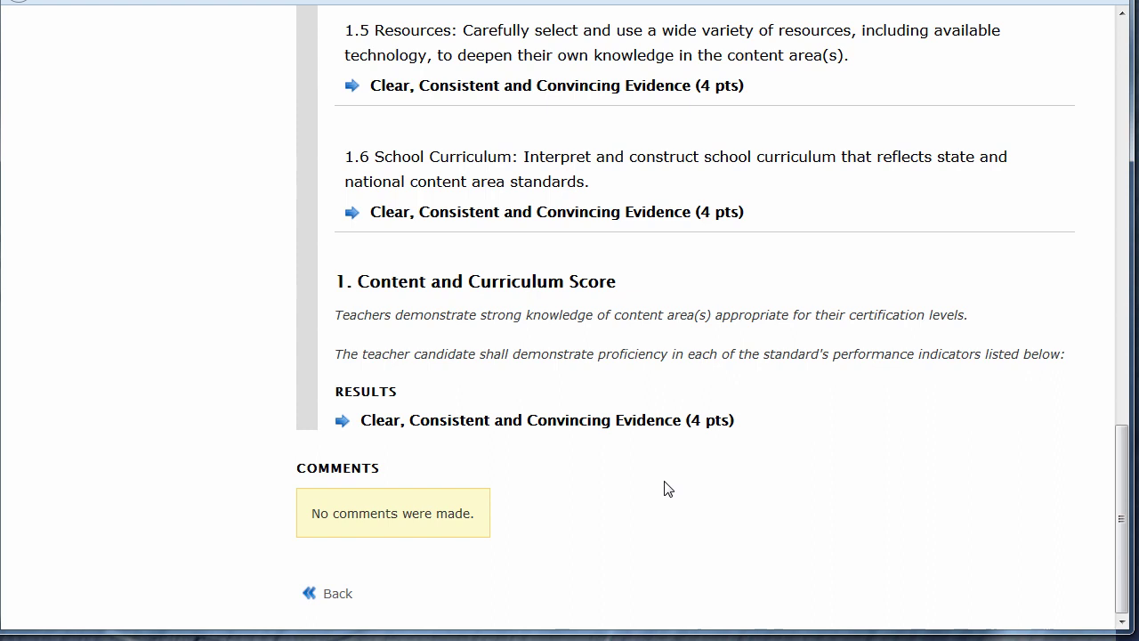
key(Home)
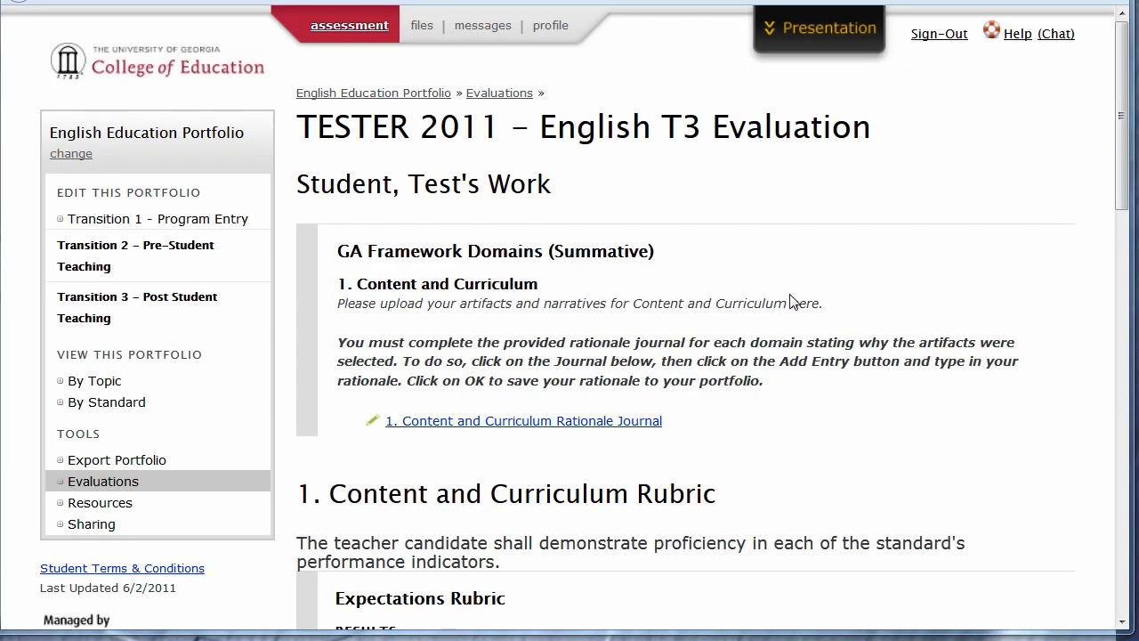
click(831, 32)
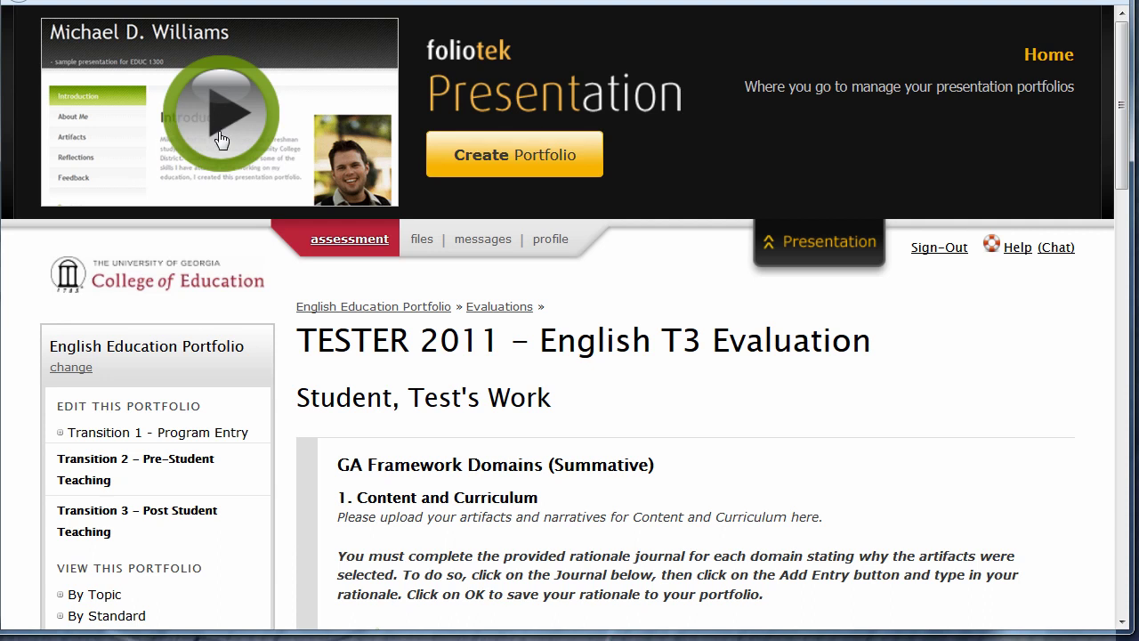
click(827, 254)
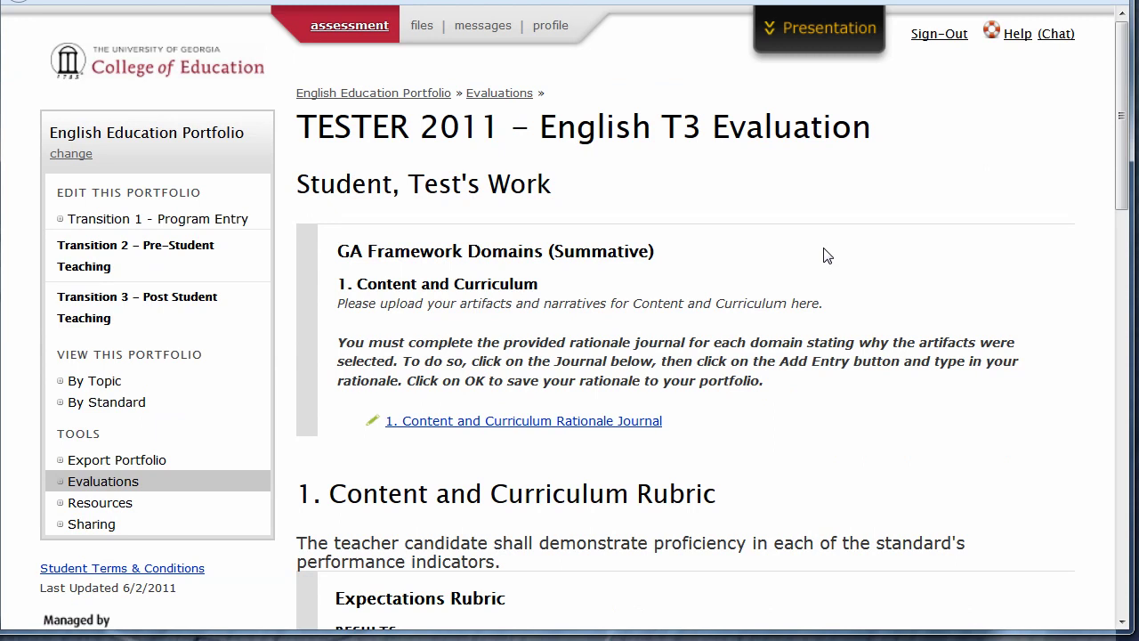
click(1018, 36)
drag(581, 25, 627, 42)
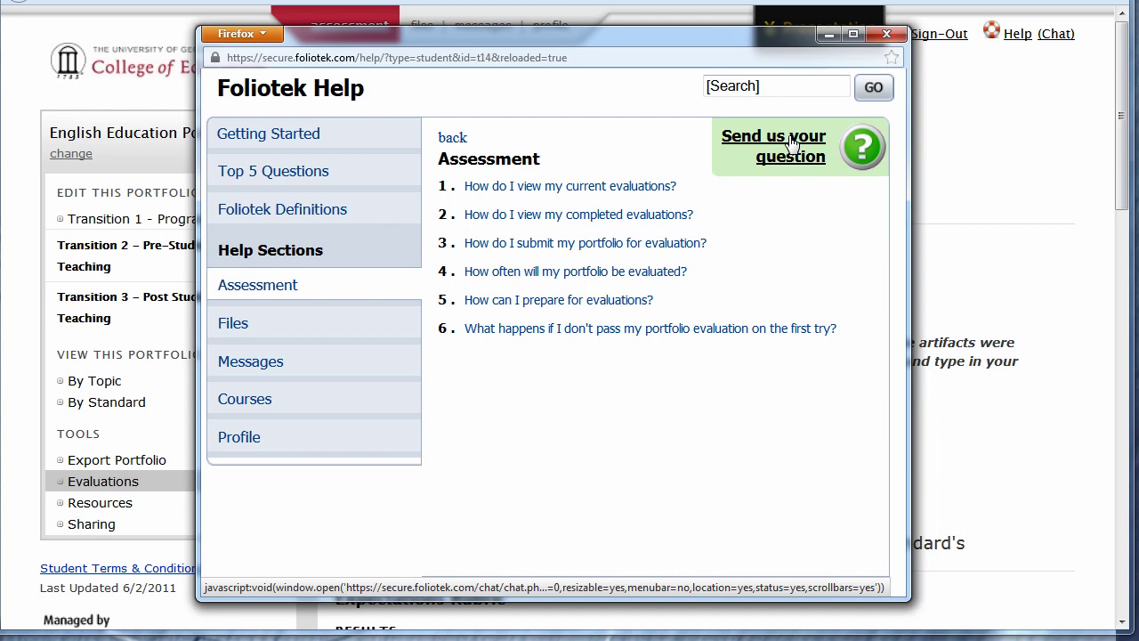
click(886, 33)
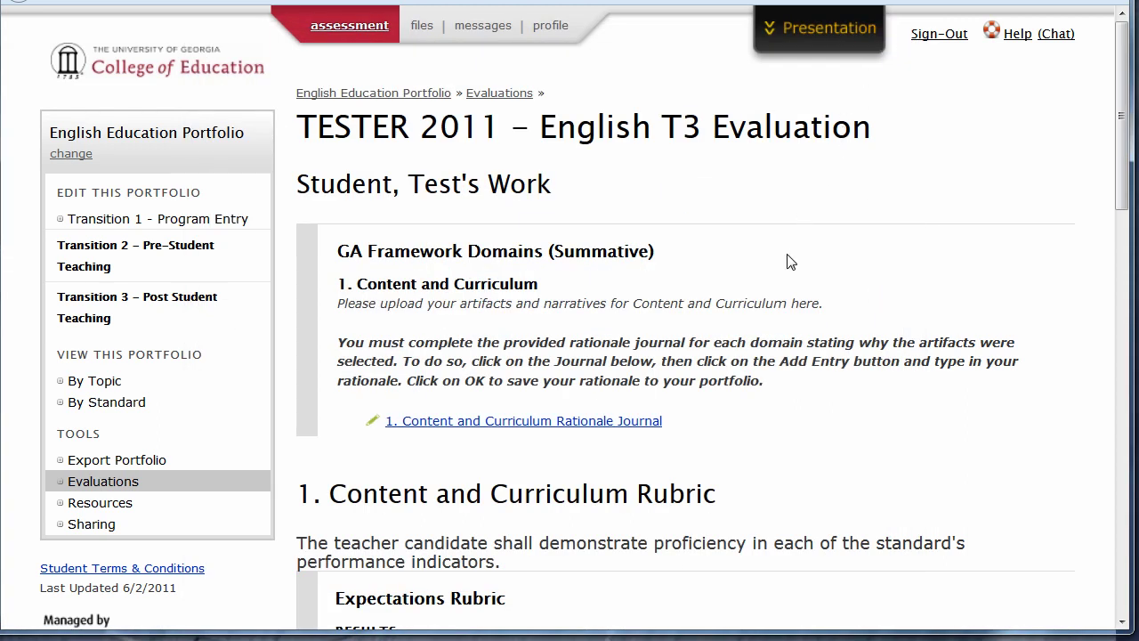